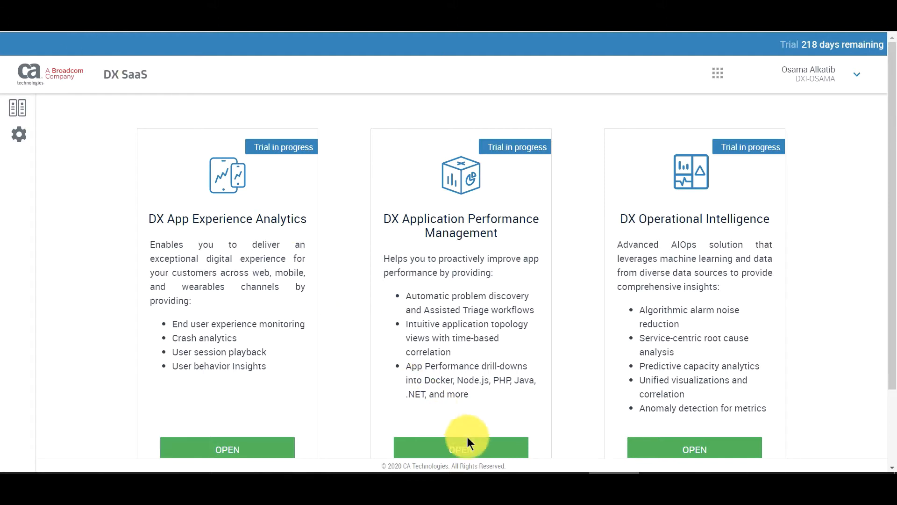
# Step: Launch DX Application Performance Management and go to the APM Command Center home summary
pyautogui.click(477, 451)
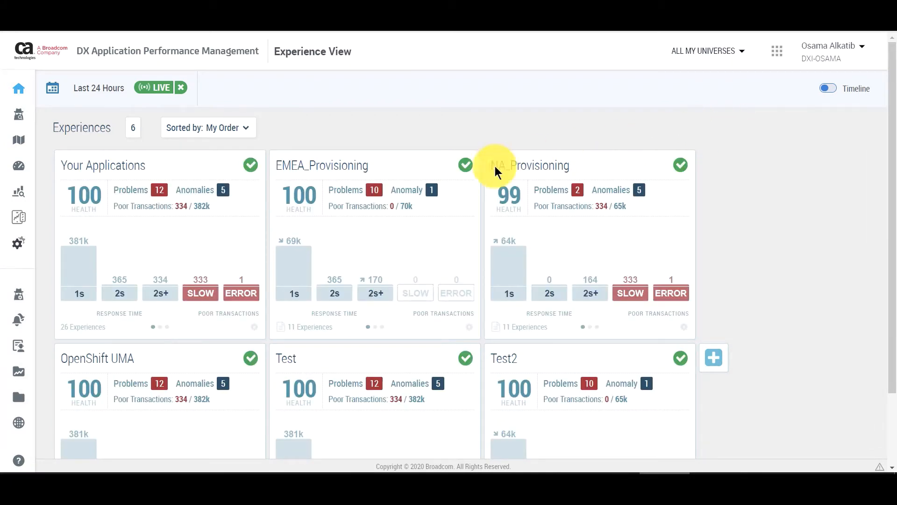
pyautogui.moveTo(2, 256)
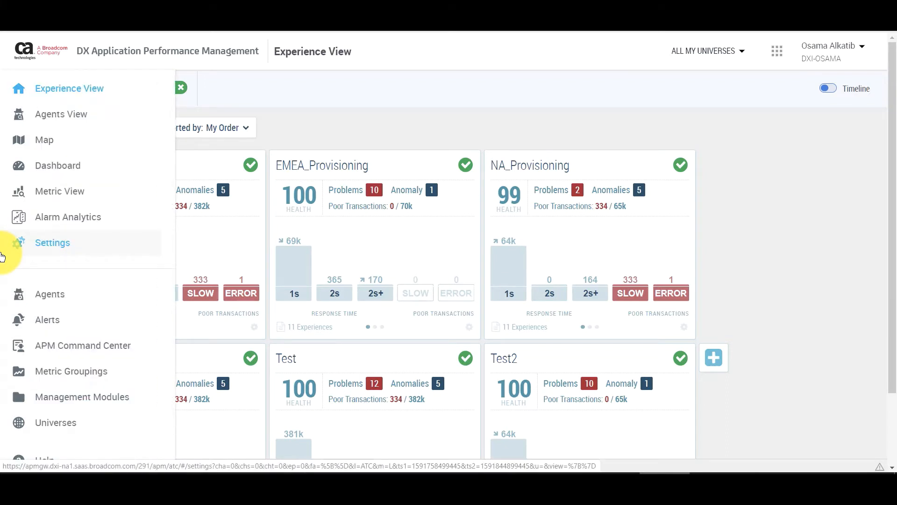
pyautogui.click(54, 347)
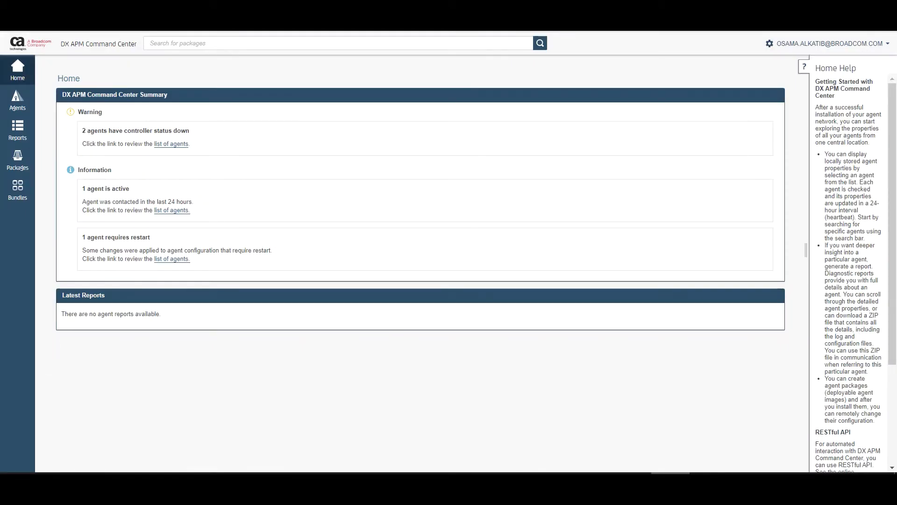
# Step: List the agent packages and start a new package in Agent Builder
pyautogui.click(28, 168)
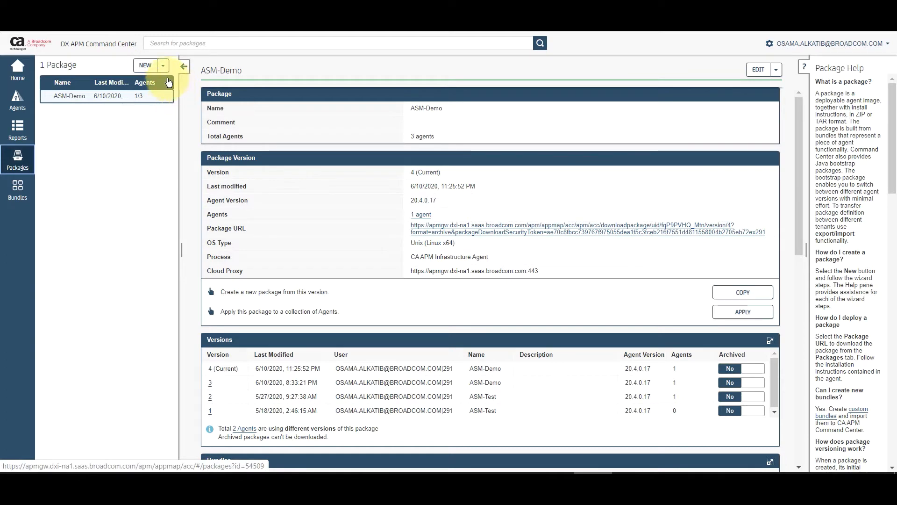
pyautogui.click(145, 66)
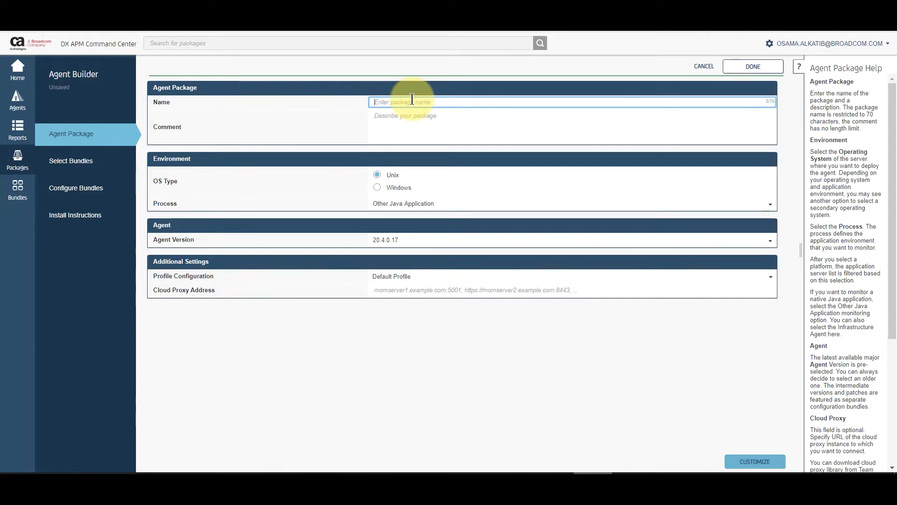
# Step: Save package ASM-TEST with the CA APM Infrastructure Agent process on Linux x64
pyautogui.write('ASM')
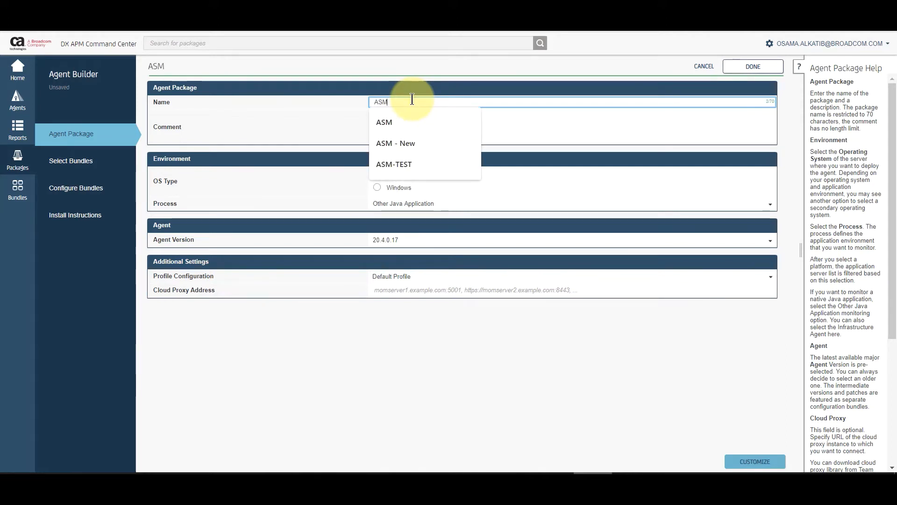
pyautogui.write('-TEST')
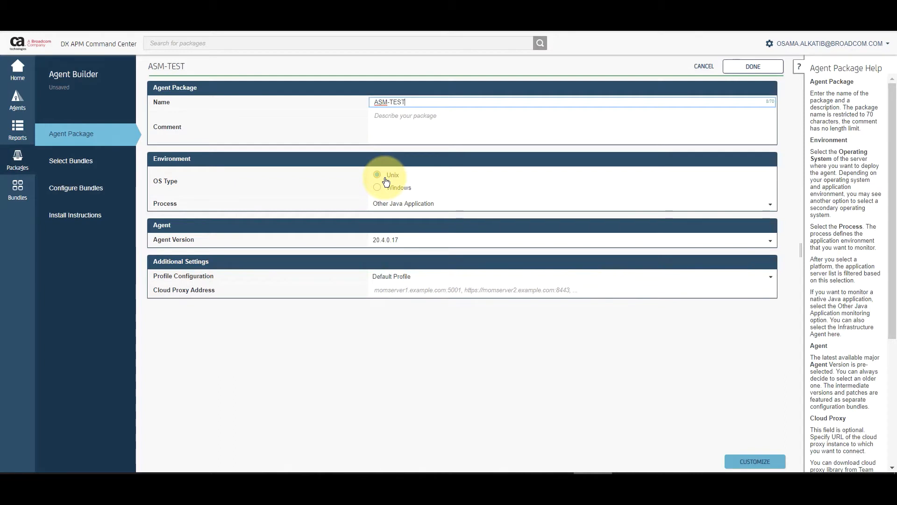
pyautogui.click(405, 203)
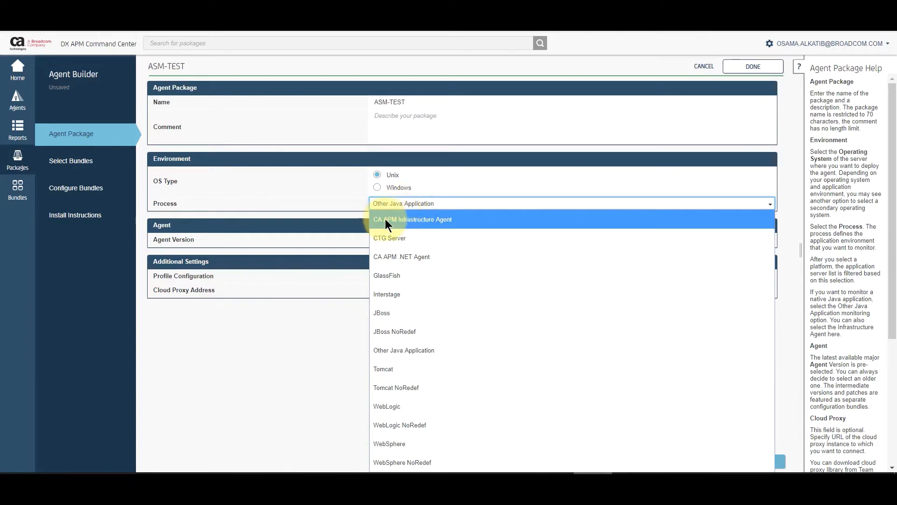
pyautogui.click(457, 222)
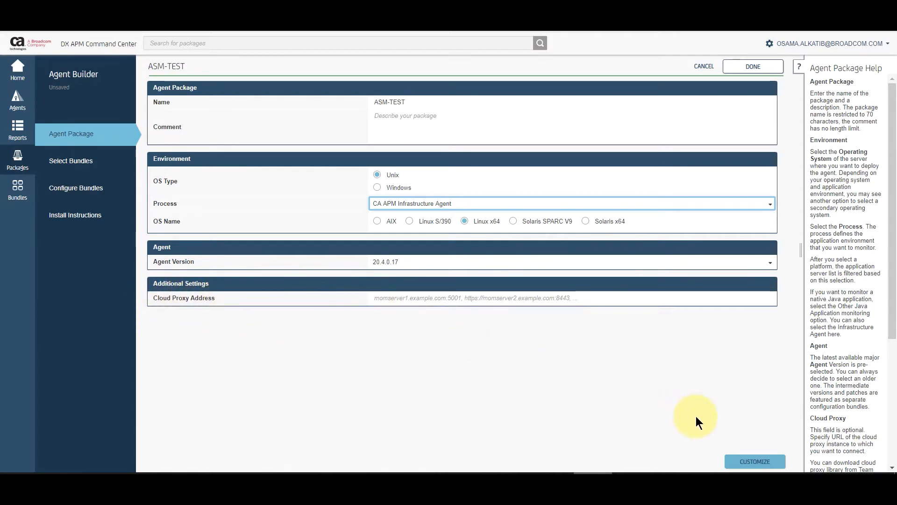
pyautogui.click(65, 164)
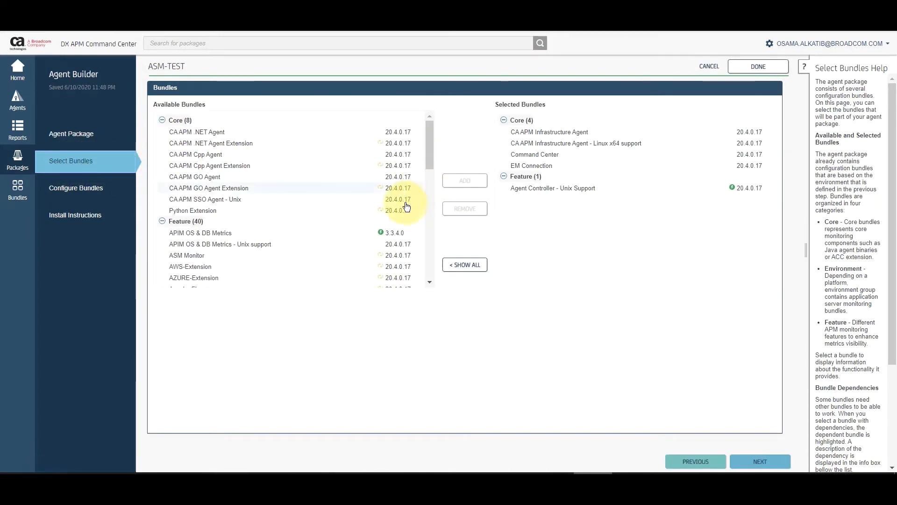
# Step: Add the ASM Monitor and Host Monitoring bundles to the ASM-TEST package
pyautogui.click(226, 258)
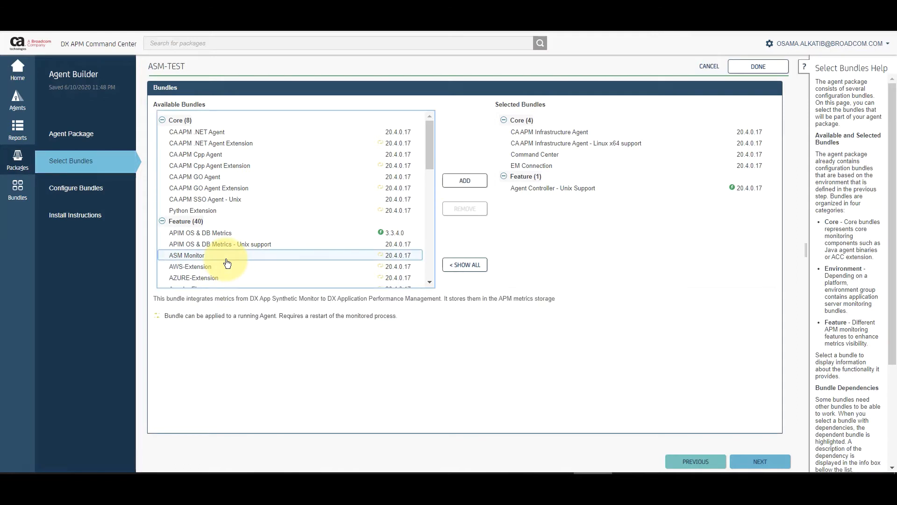
pyautogui.click(482, 181)
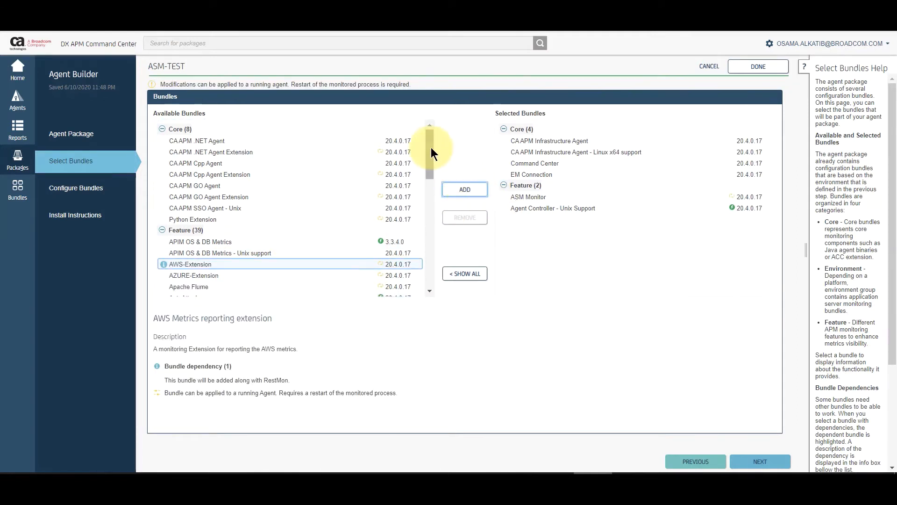
pyautogui.moveTo(431, 147); pyautogui.dragTo(433, 223)
pyautogui.click(250, 146)
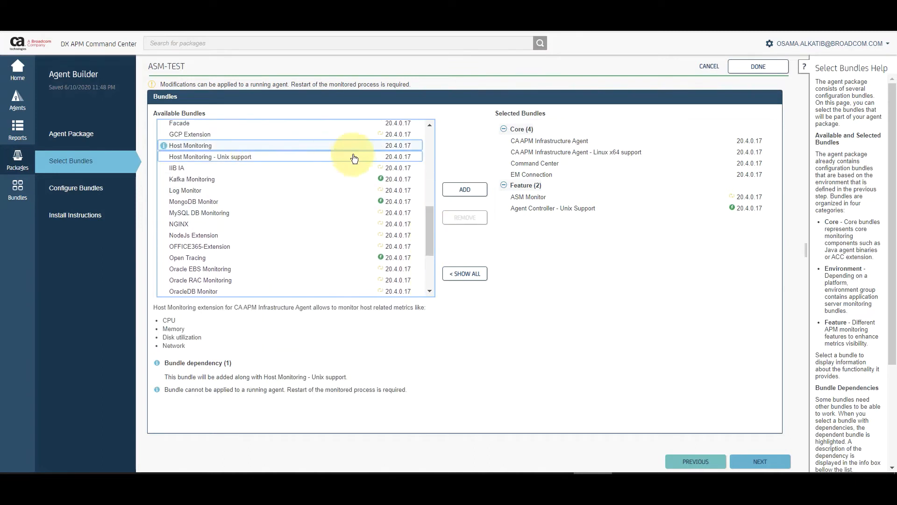
pyautogui.click(465, 192)
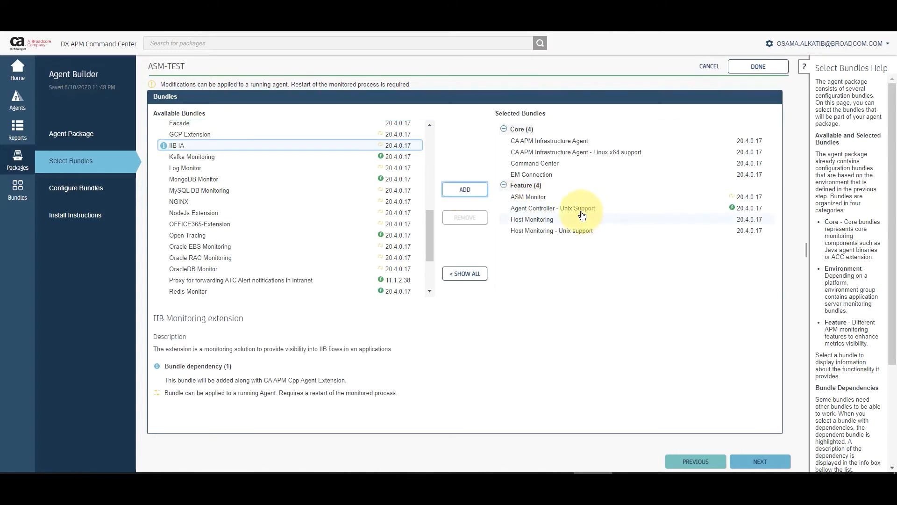
pyautogui.click(118, 185)
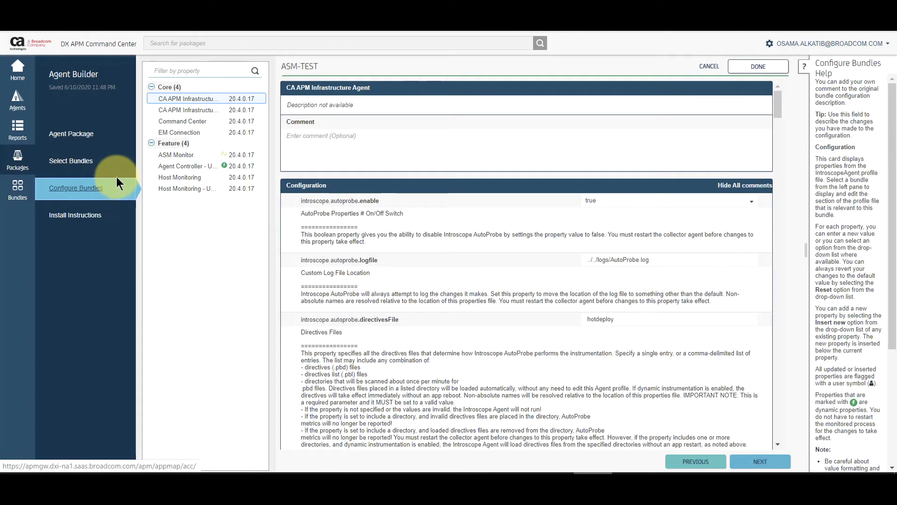
# Step: Show the EM Connection bundle settings and select the empty agentManager.url.1 value
pyautogui.click(229, 138)
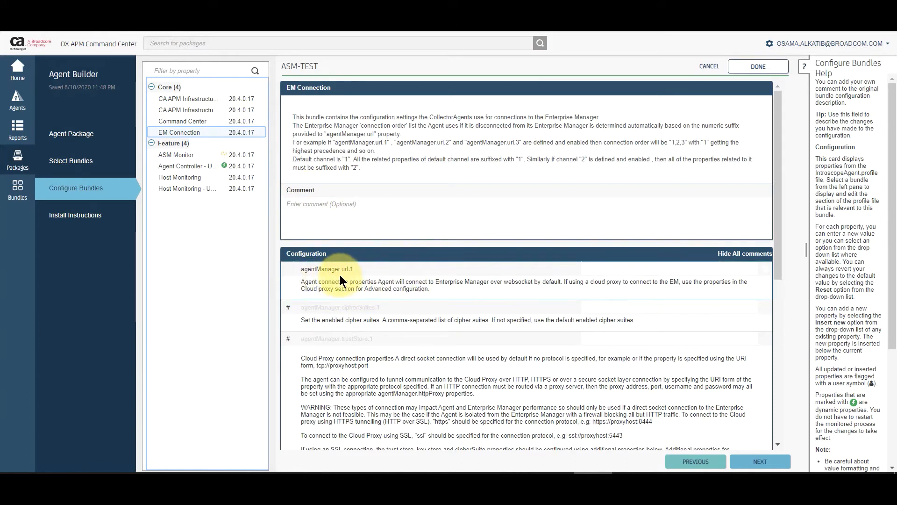
pyautogui.click(666, 267)
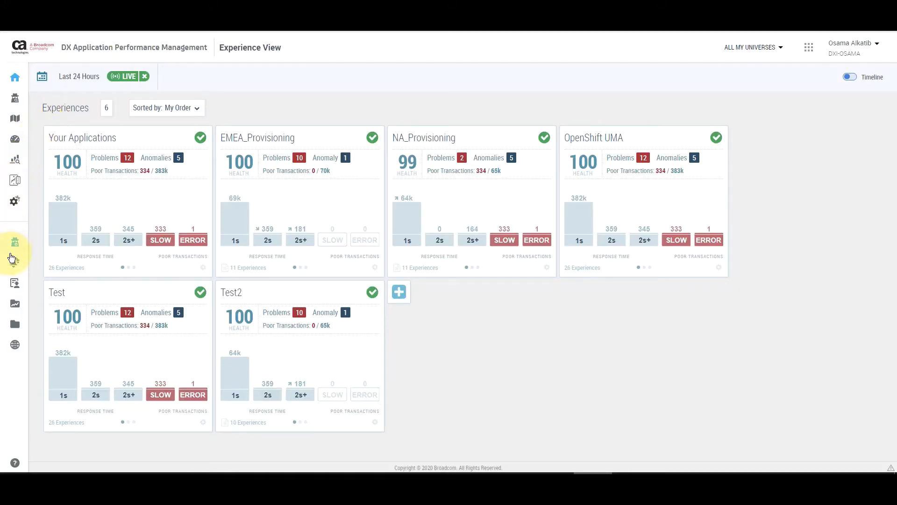
# Step: Copy the agentManager.url.2 URL from Agent Connection Details and generate a new manager token
pyautogui.moveTo(15, 243)
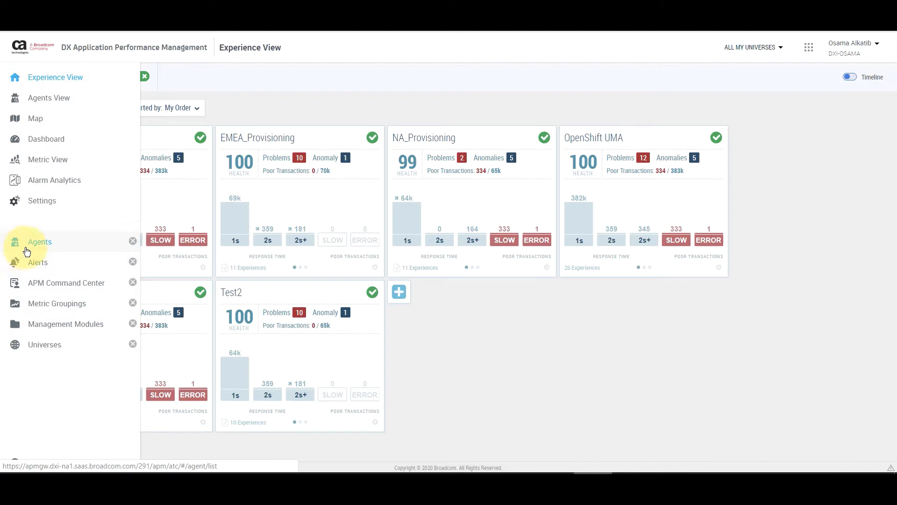
pyautogui.click(26, 248)
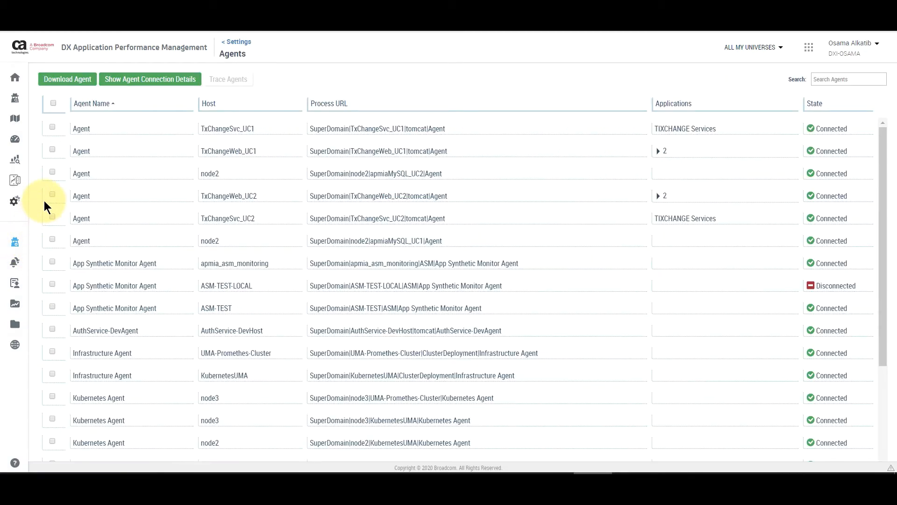
pyautogui.click(131, 84)
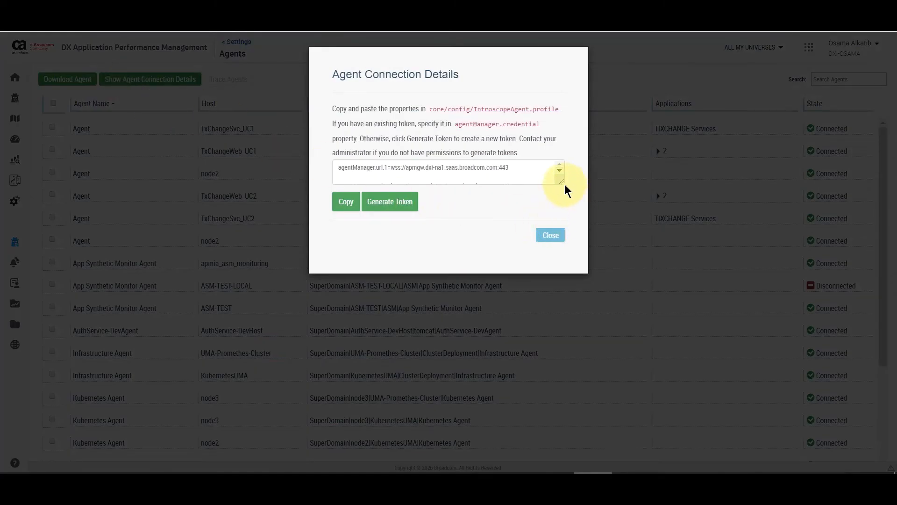
pyautogui.moveTo(564, 184); pyautogui.dragTo(604, 253)
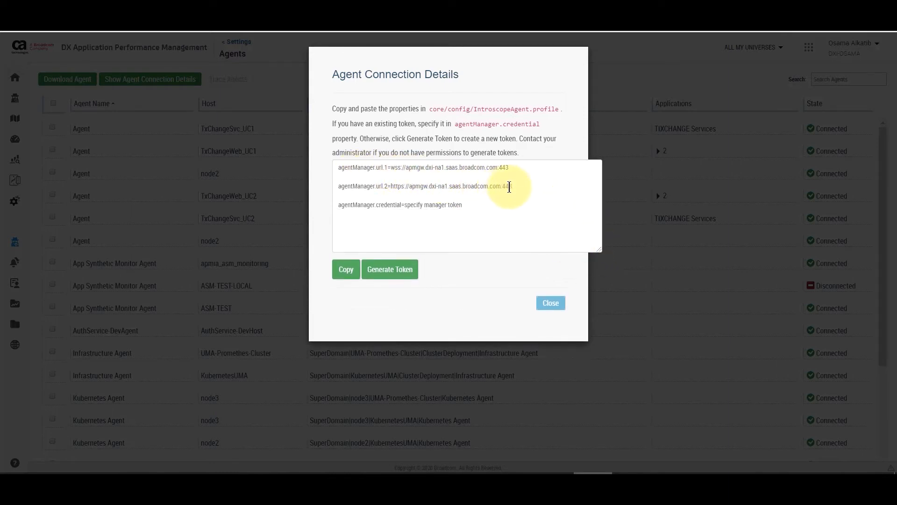
pyautogui.moveTo(513, 187); pyautogui.dragTo(390, 183)
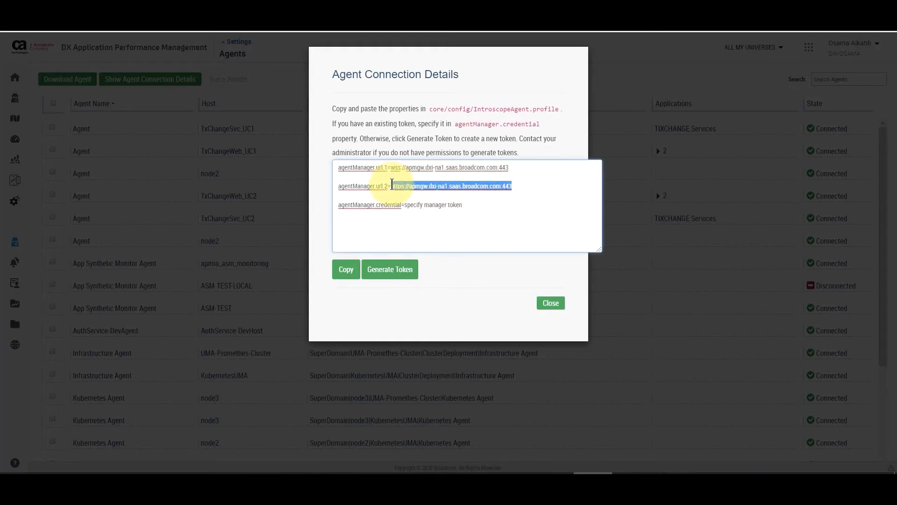
pyautogui.rightClick(400, 186)
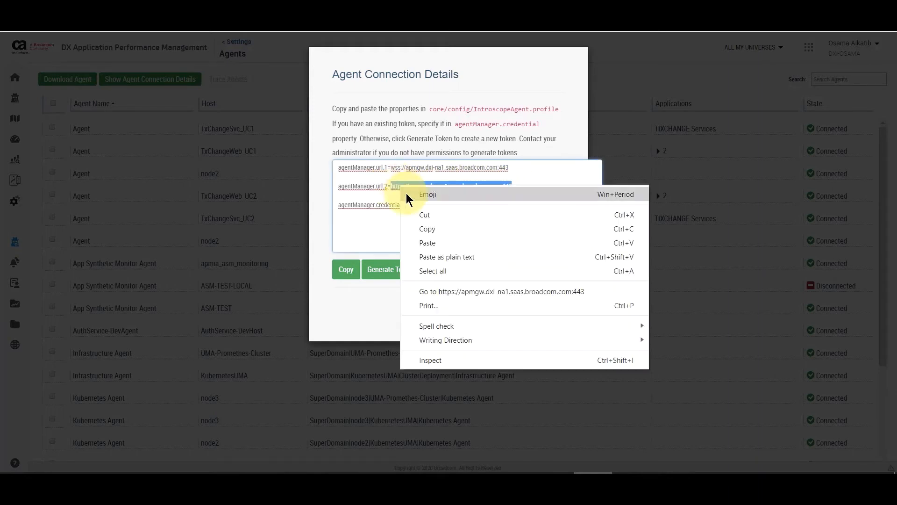
pyautogui.click(433, 229)
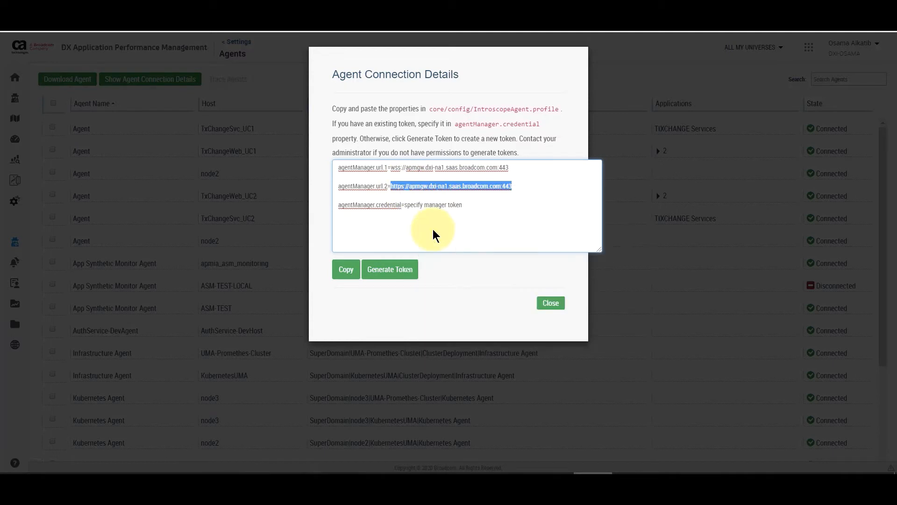
pyautogui.click(413, 274)
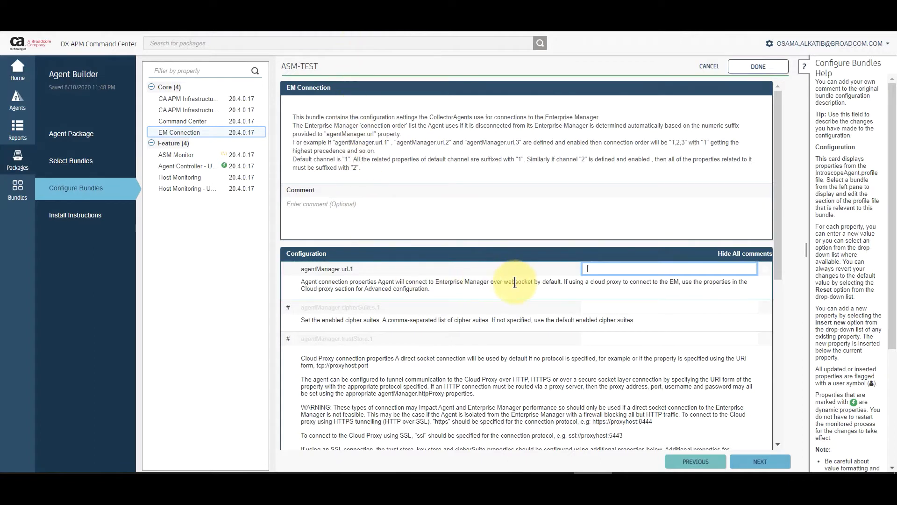
pyautogui.rightClick(613, 271)
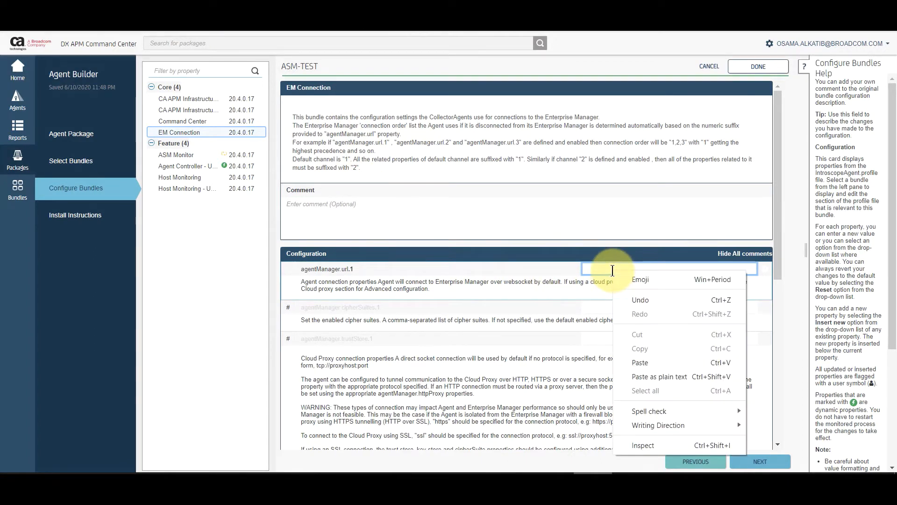
pyautogui.click(640, 363)
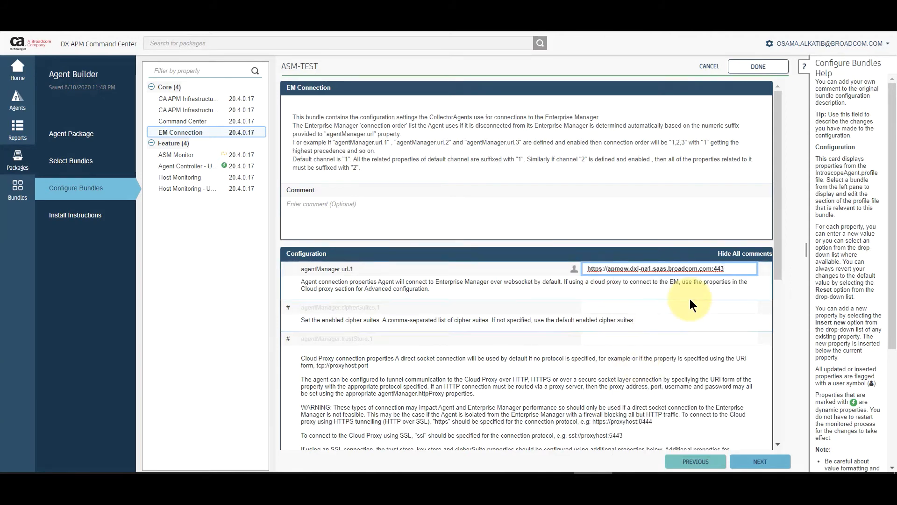
pyautogui.click(767, 277)
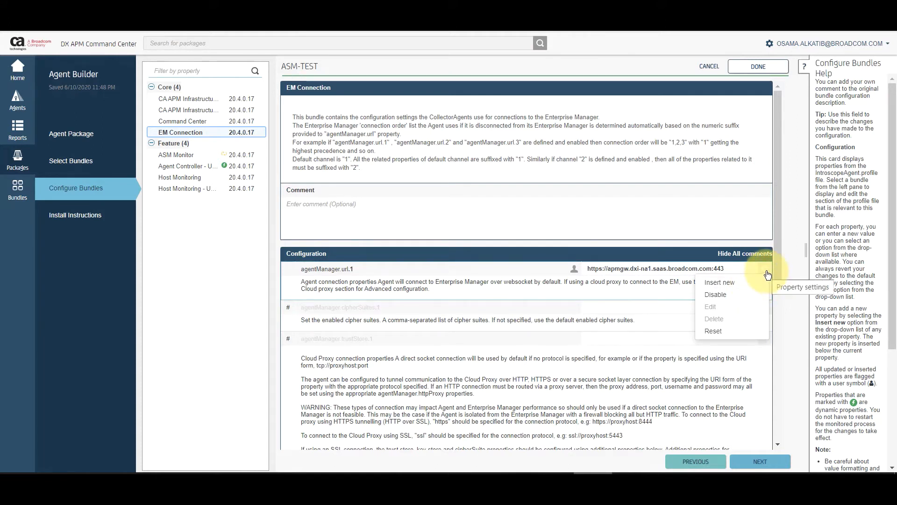
pyautogui.click(757, 283)
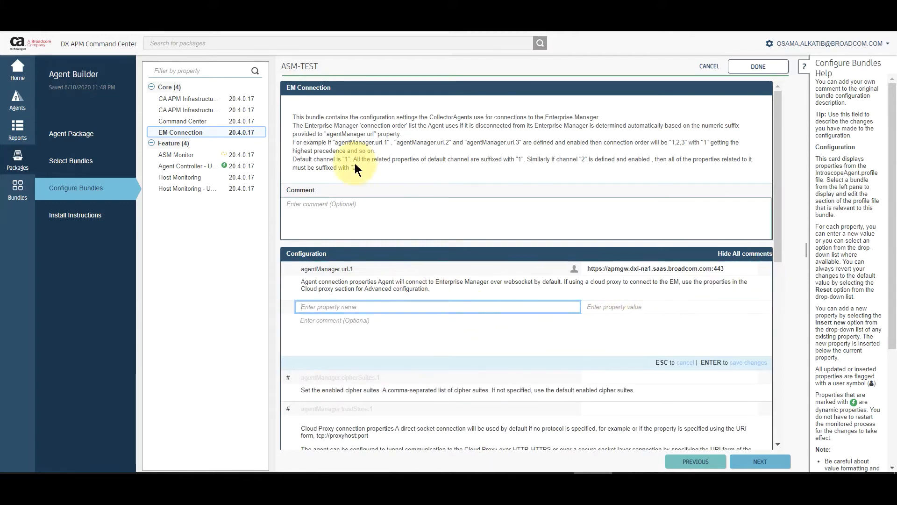
# Step: Copy agentManager.credential from Agent Connection Details and paste it as the new property name
pyautogui.click(187, 6)
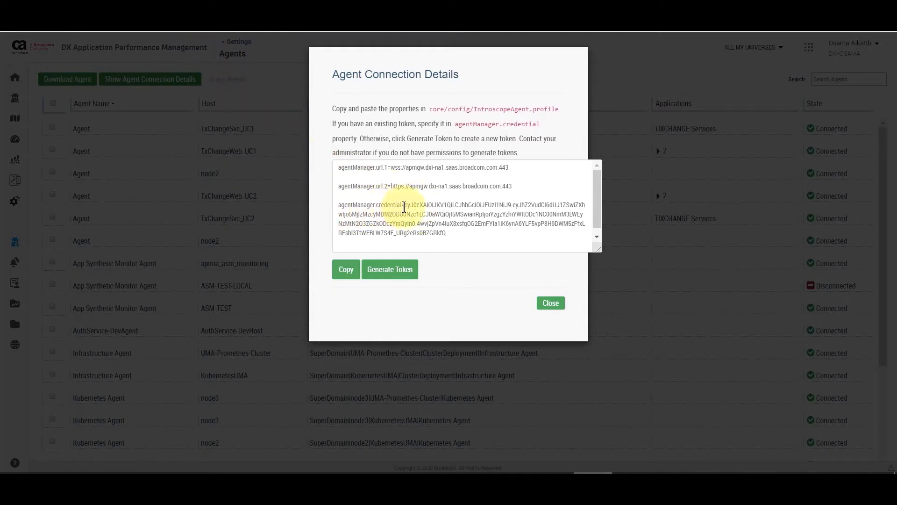
pyautogui.moveTo(402, 206); pyautogui.dragTo(339, 206)
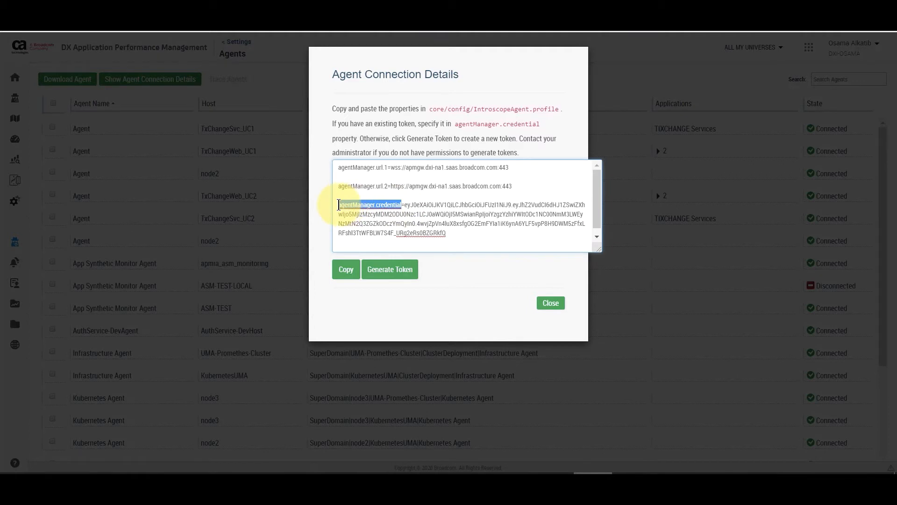
pyautogui.rightClick(339, 206)
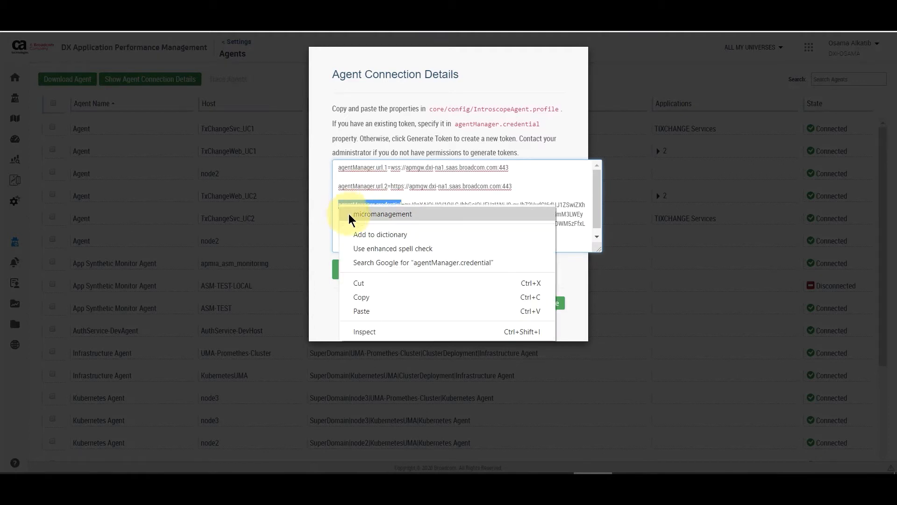
pyautogui.click(366, 297)
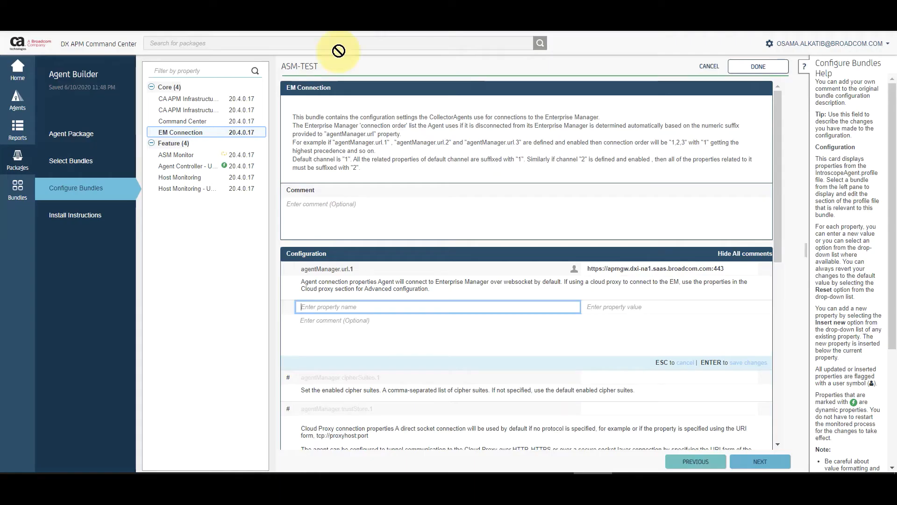
pyautogui.rightClick(345, 309)
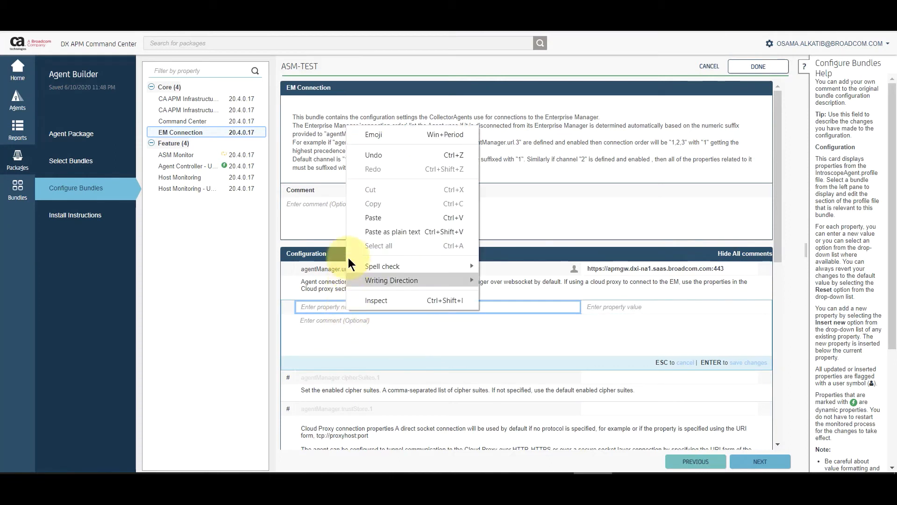
pyautogui.click(360, 217)
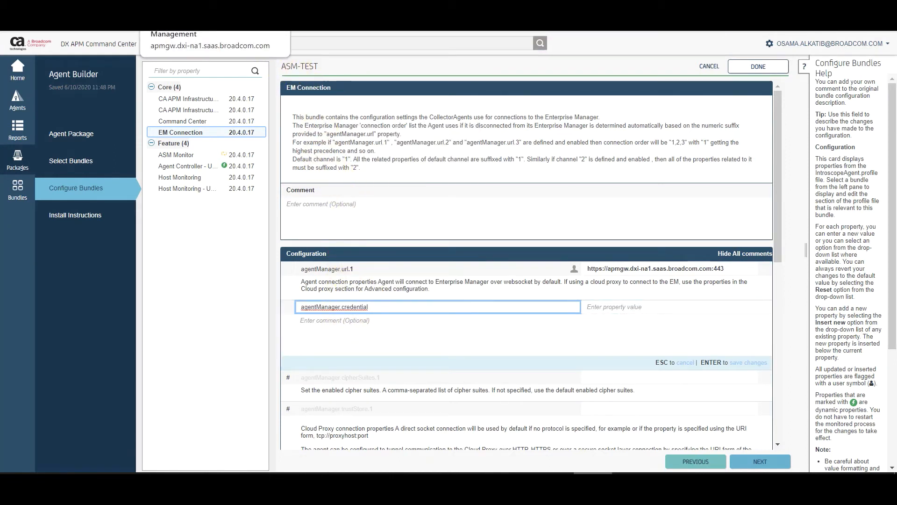
# Step: Copy the generated token and paste it as the agentManager.credential value
pyautogui.click(241, 24)
pyautogui.moveTo(446, 234); pyautogui.dragTo(404, 205)
pyautogui.rightClick(410, 208)
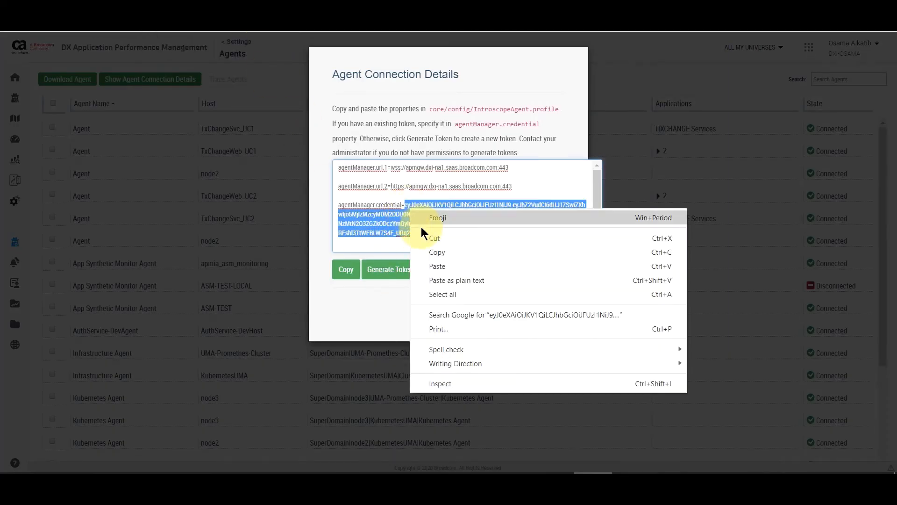
pyautogui.click(434, 252)
pyautogui.click(346, 26)
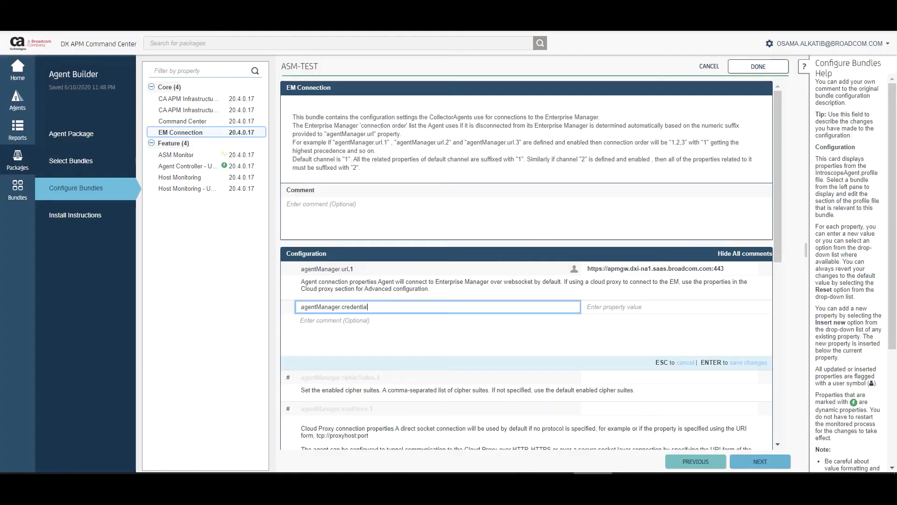
pyautogui.rightClick(614, 307)
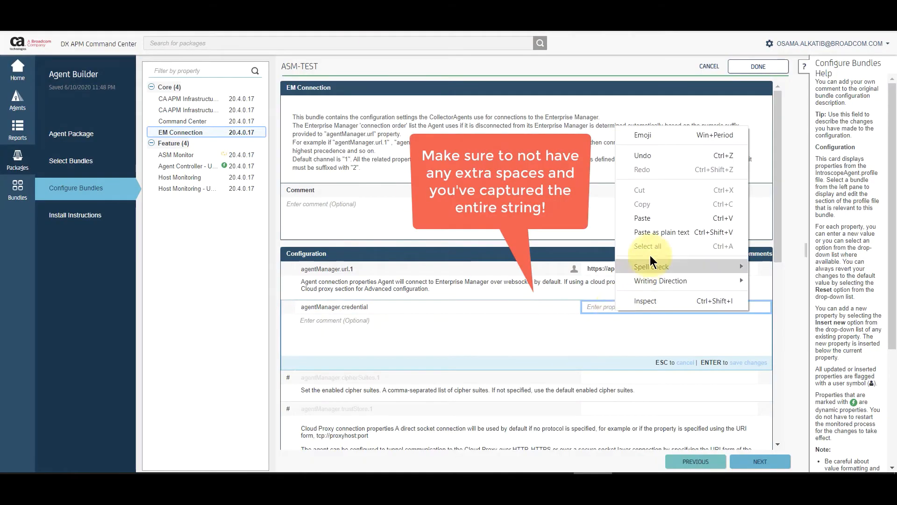
pyautogui.click(665, 219)
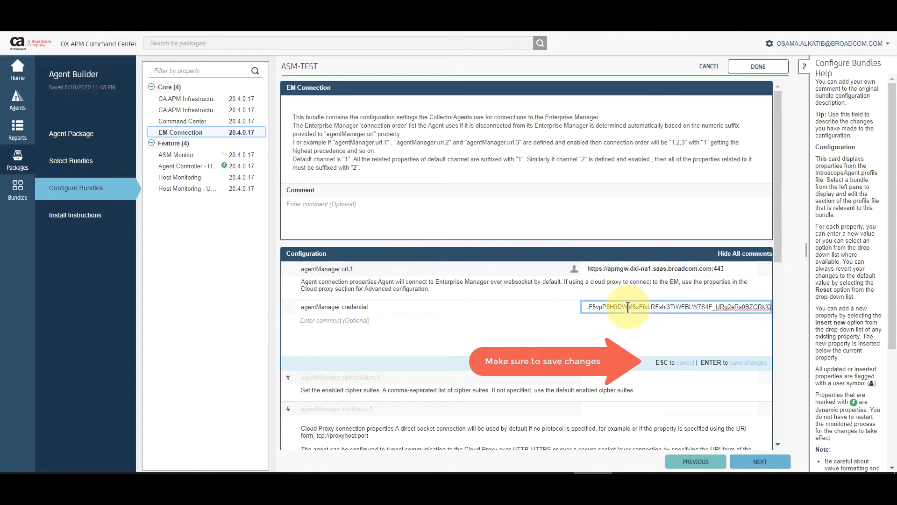
pyautogui.click(226, 157)
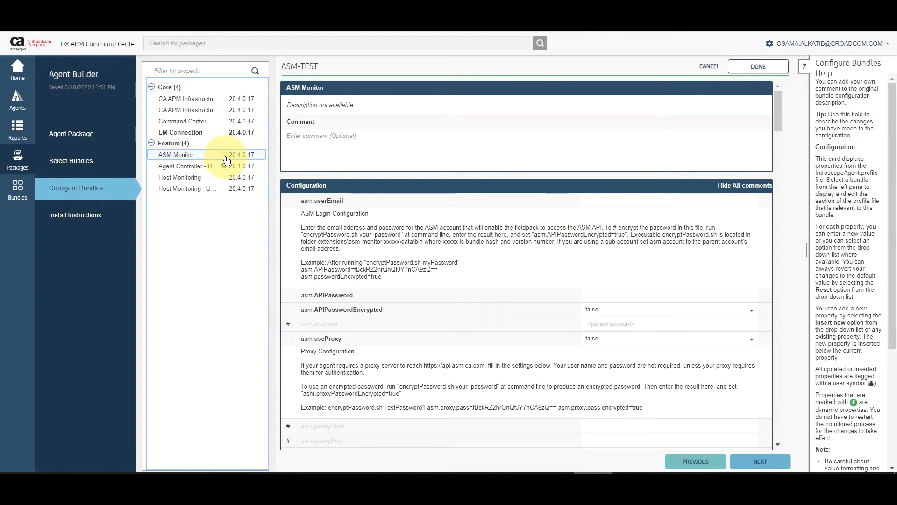
# Step: Fill asm.userEmail with the ASM account e-mail and asm.APIPassword with the API password
pyautogui.click(624, 203)
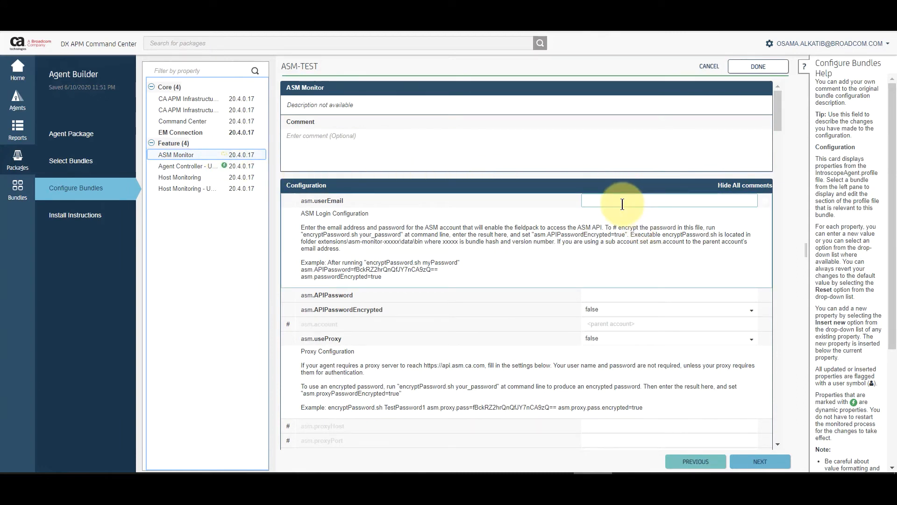
pyautogui.click(621, 203)
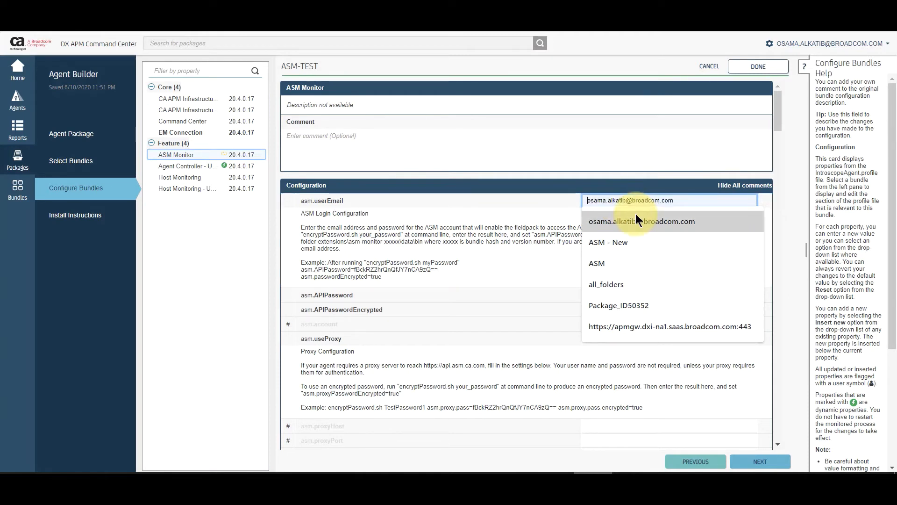
pyautogui.click(633, 221)
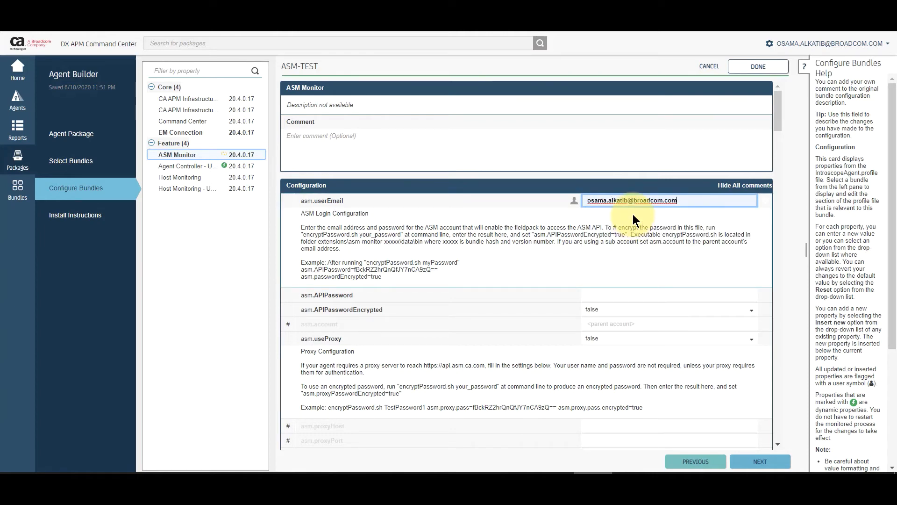
pyautogui.click(617, 298)
pyautogui.click(617, 300)
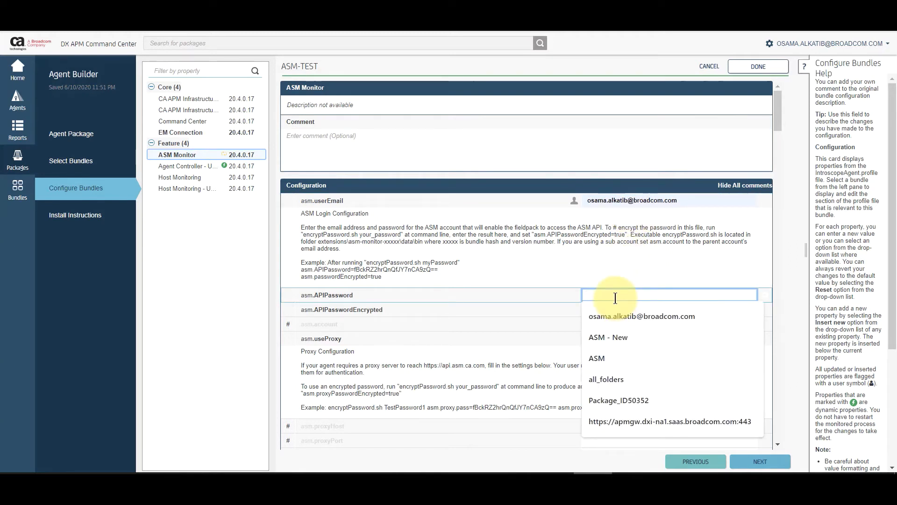
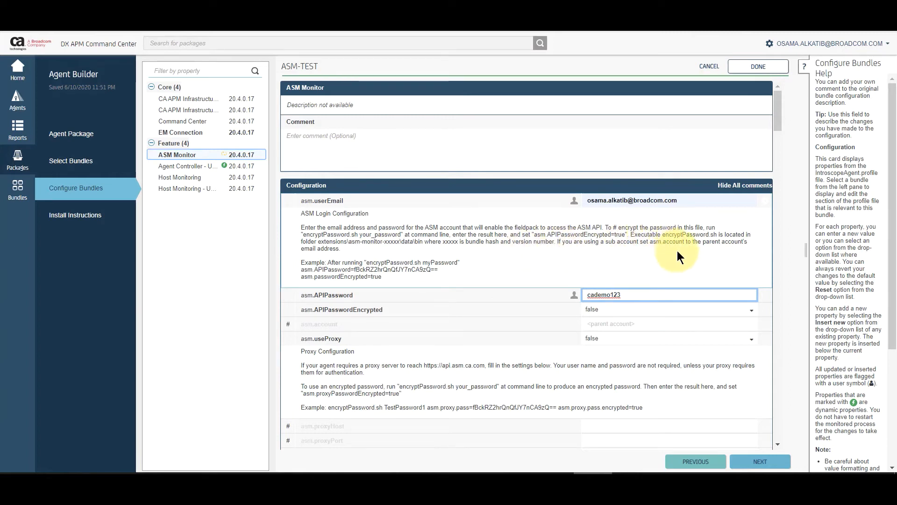
pyautogui.click(761, 462)
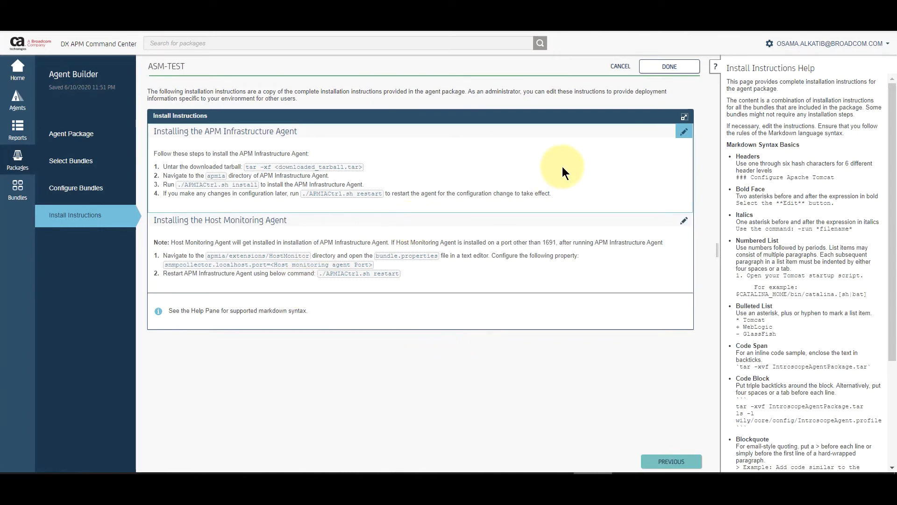
# Step: Finish the ASM-TEST package and download its agent archive from the Package URL link
pyautogui.click(688, 67)
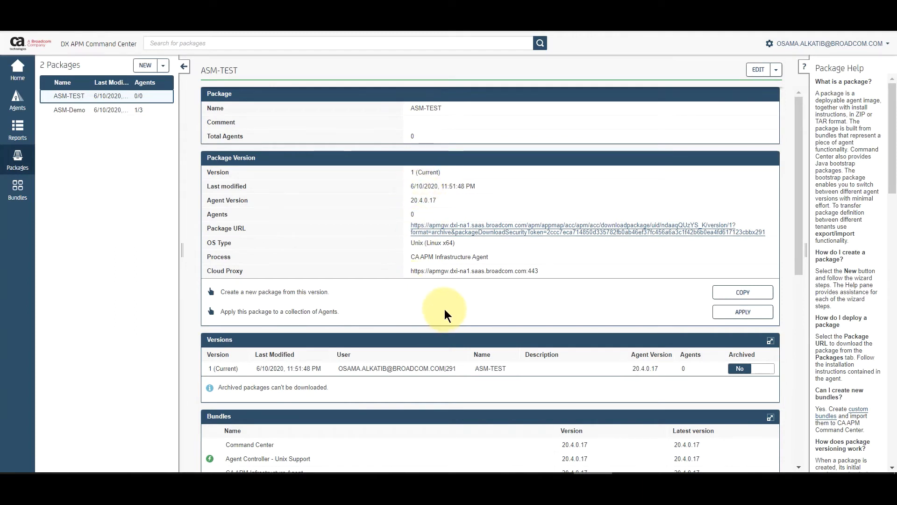
pyautogui.scroll(-2, 443, 304)
pyautogui.scroll(-4, 440, 302)
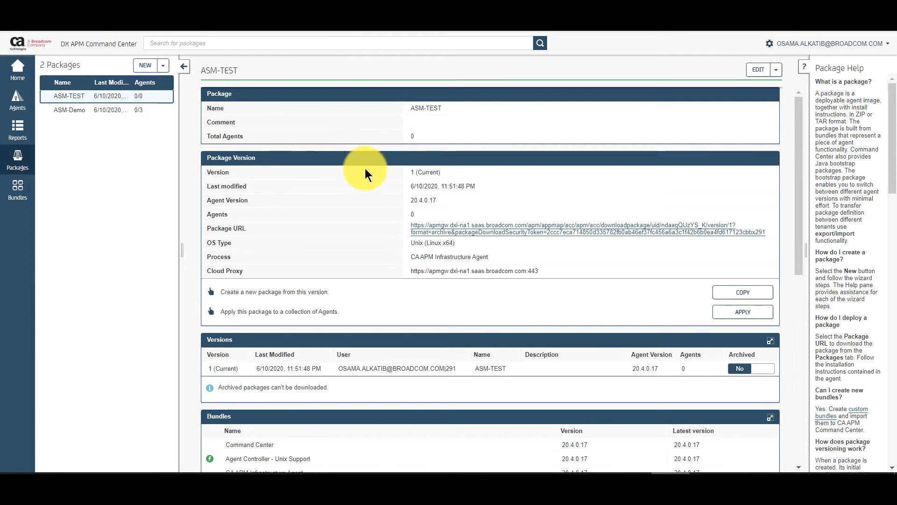
pyautogui.click(469, 229)
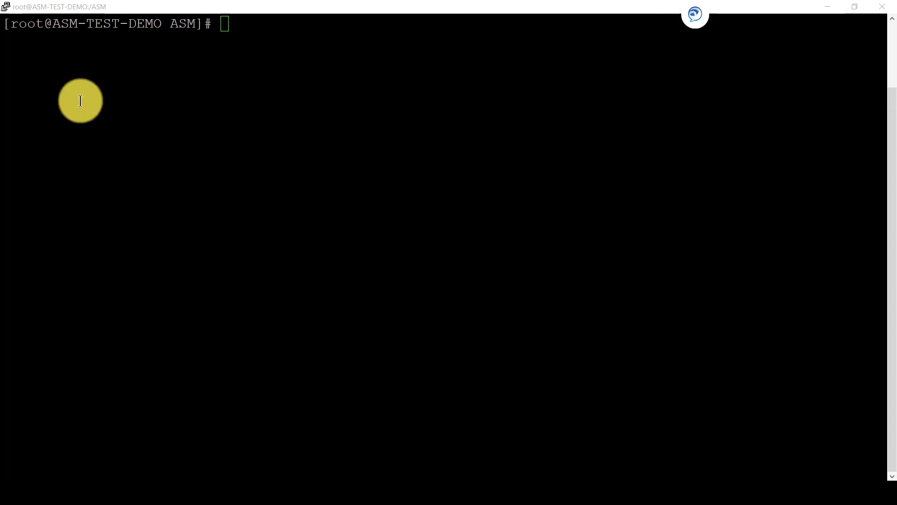
# Step: List the files in the ASM folder on the ASM-TEST-DEMO host with ll
pyautogui.click(345, 275)
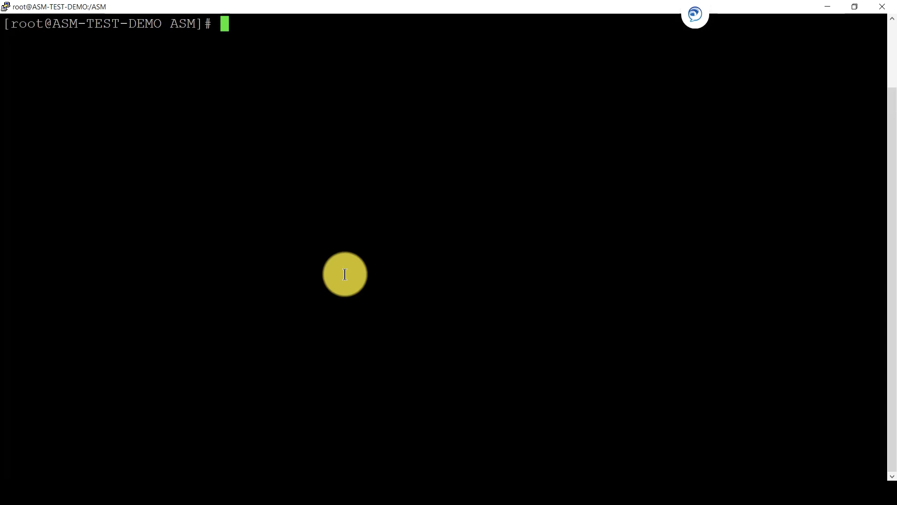
pyautogui.write('ll')
pyautogui.press('Return')
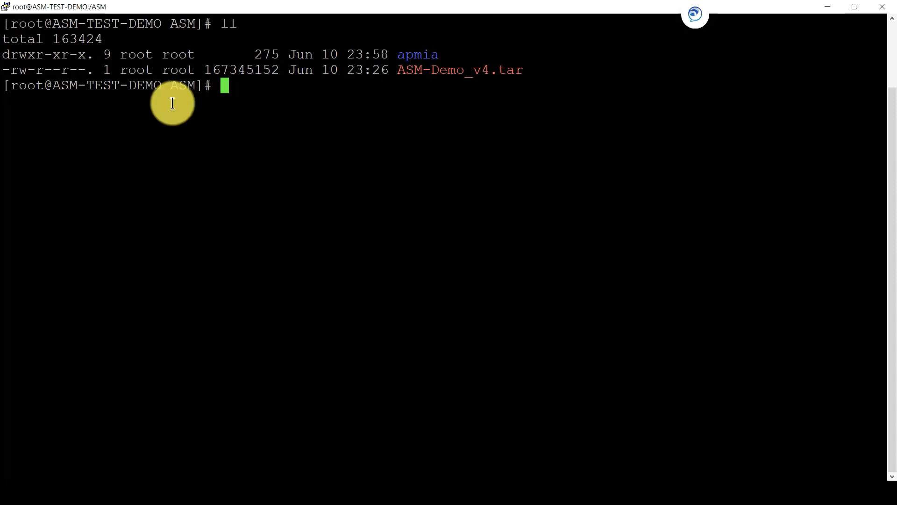
# Step: Change into the apmia directory and list its contents
pyautogui.write('cd apm')
pyautogui.press('Tab')
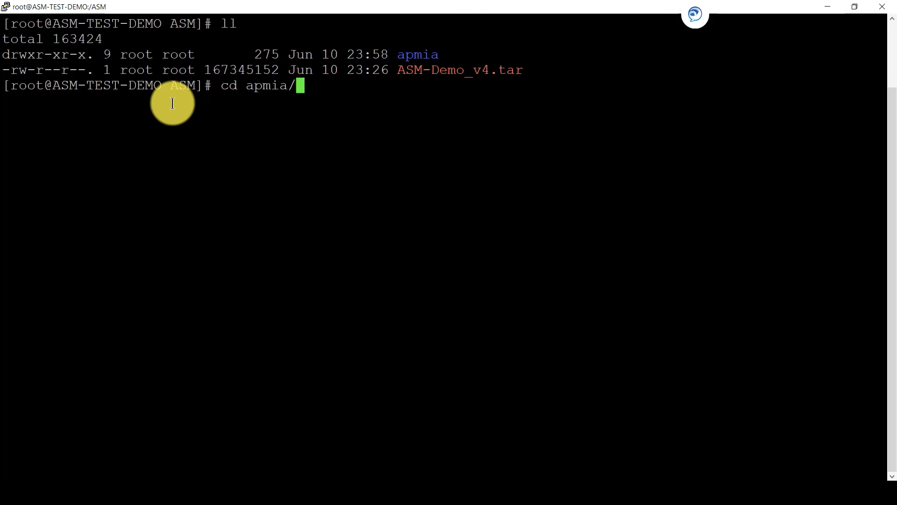
pyautogui.press('Return')
pyautogui.write('ll')
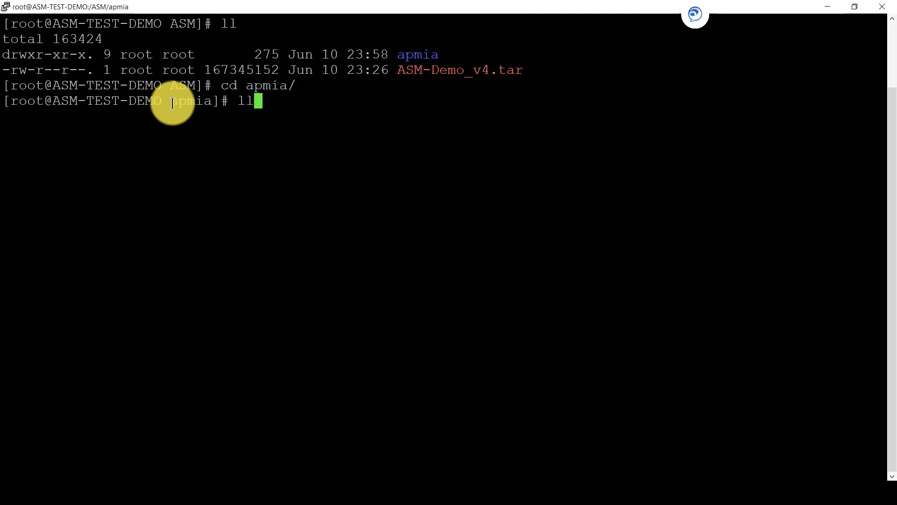
pyautogui.press('Return')
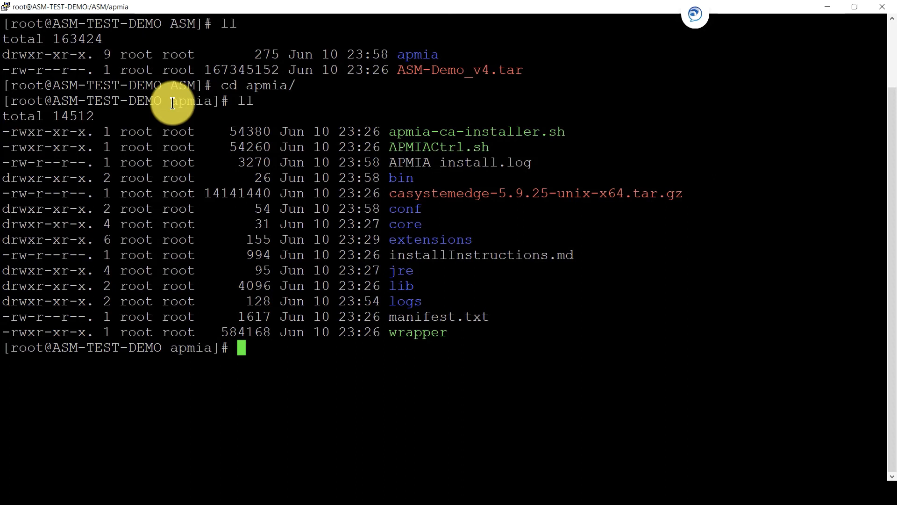
# Step: Check APMIACtrl.sh usage, then run ./APMIACtrl.sh install to install the APM Infrastructure Agent
pyautogui.write('./AP')
pyautogui.press('Tab')
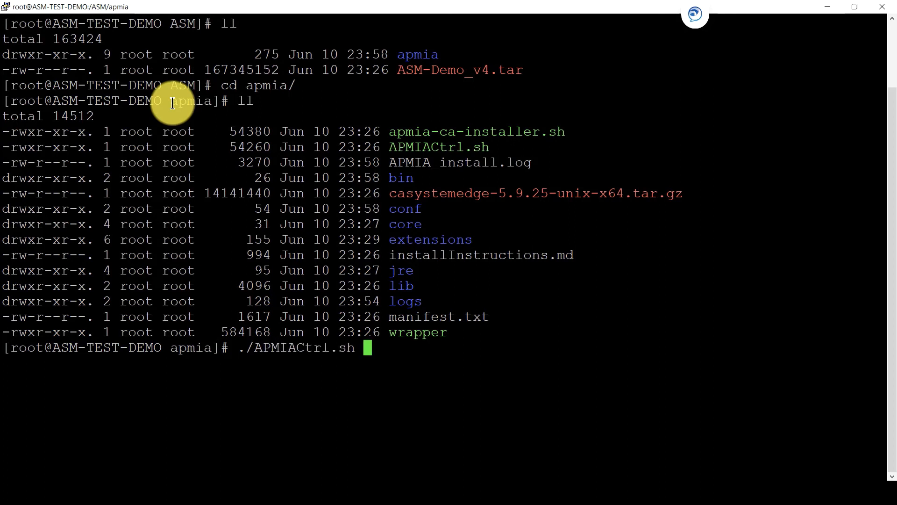
pyautogui.press('Return')
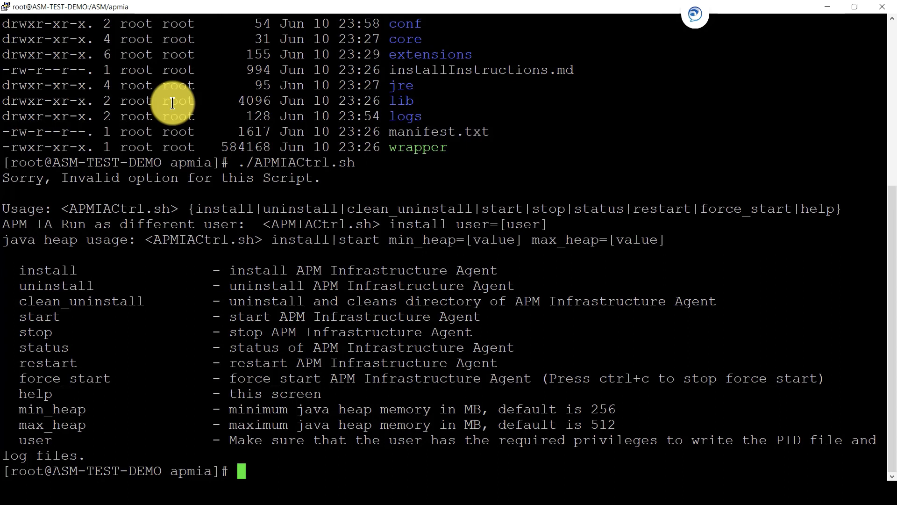
pyautogui.write('./APMIACtrl.sh ')
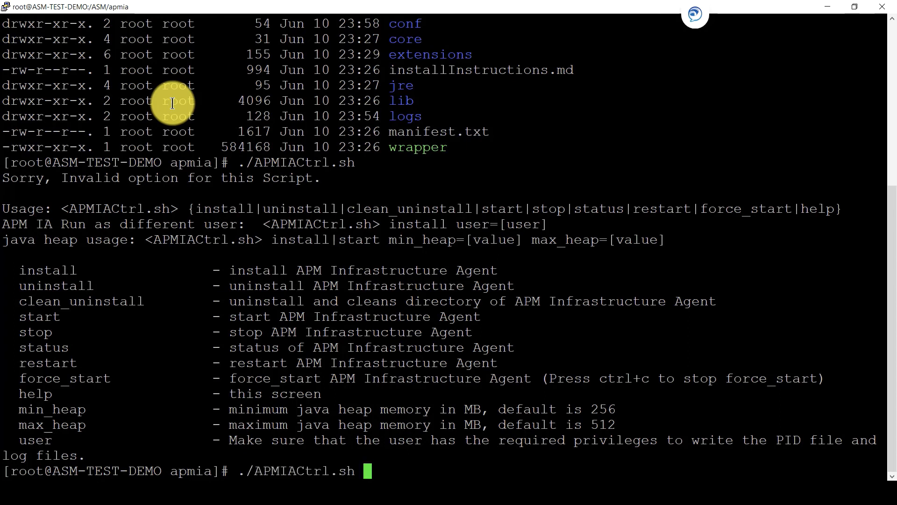
pyautogui.write('install')
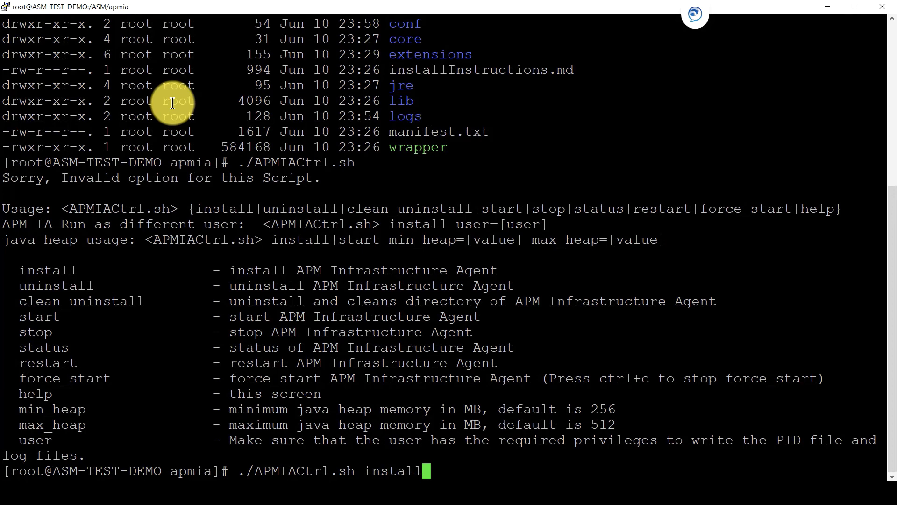
pyautogui.press('Return')
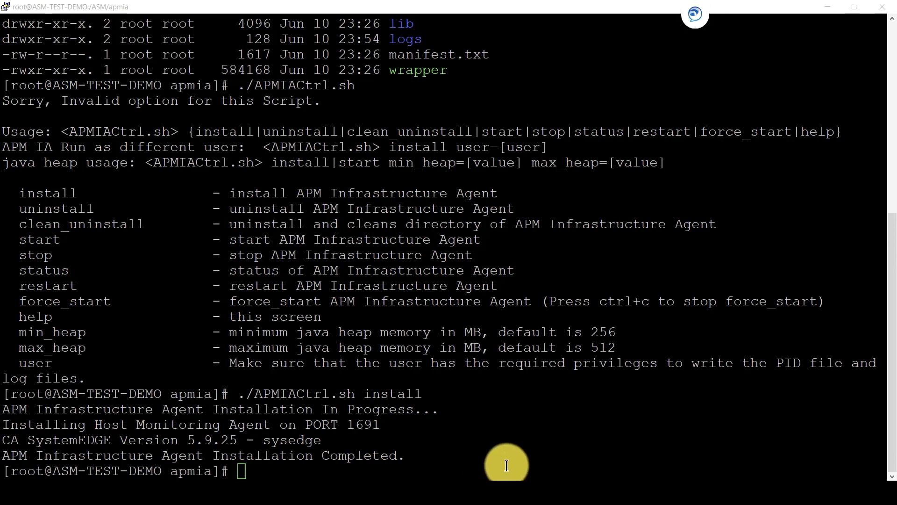
# Step: In Metric View, expand ASM-TEST-DEMO > ASM > App Synthetic Monitor > Monitors > AutoTixChange
pyautogui.click(554, 496)
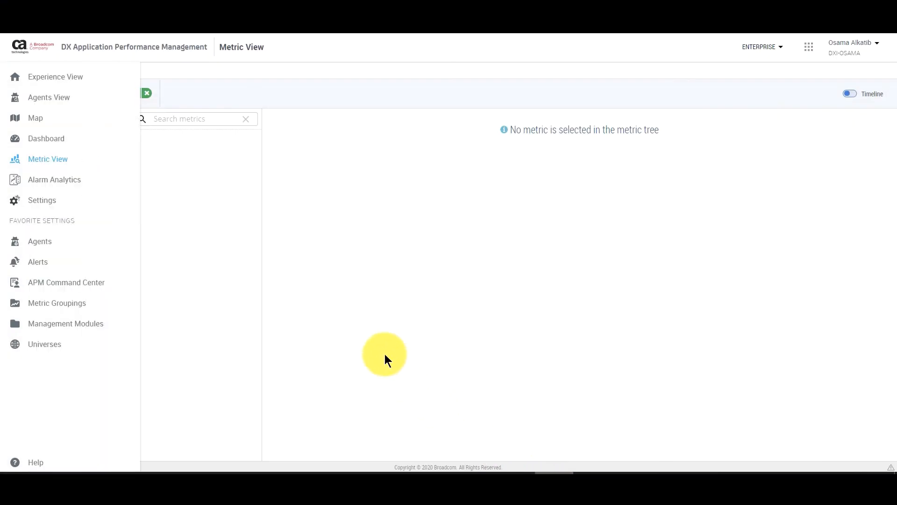
pyautogui.click(80, 159)
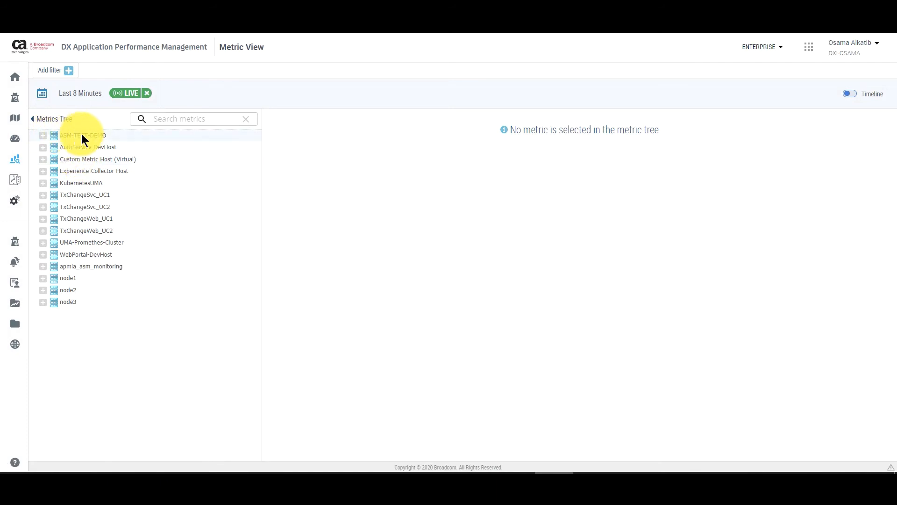
pyautogui.click(41, 136)
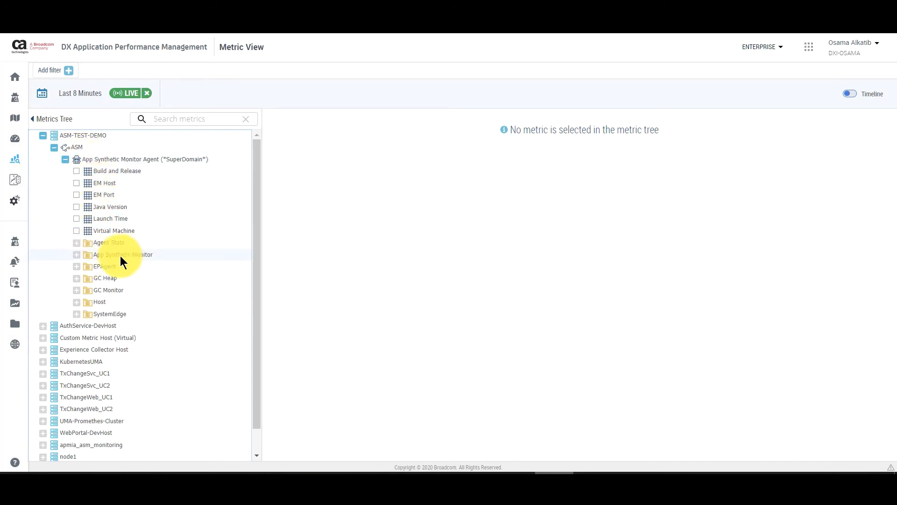
pyautogui.click(76, 255)
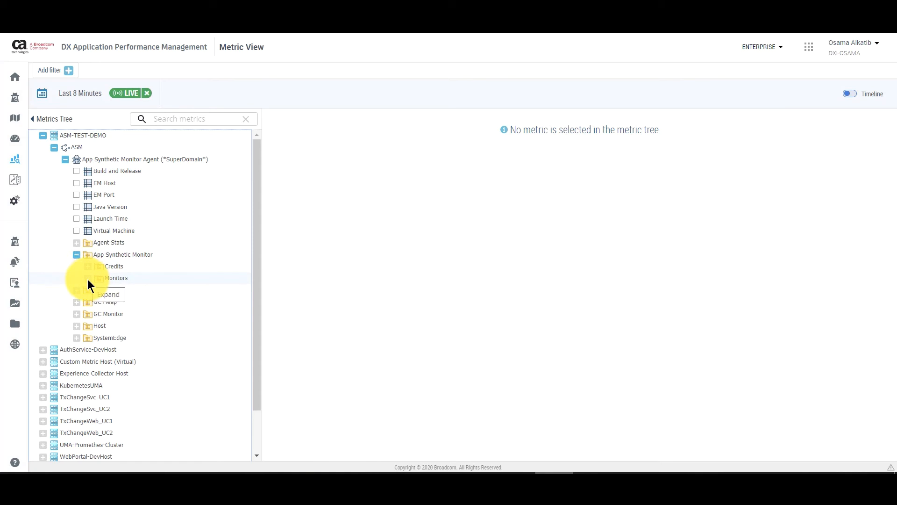
pyautogui.click(88, 279)
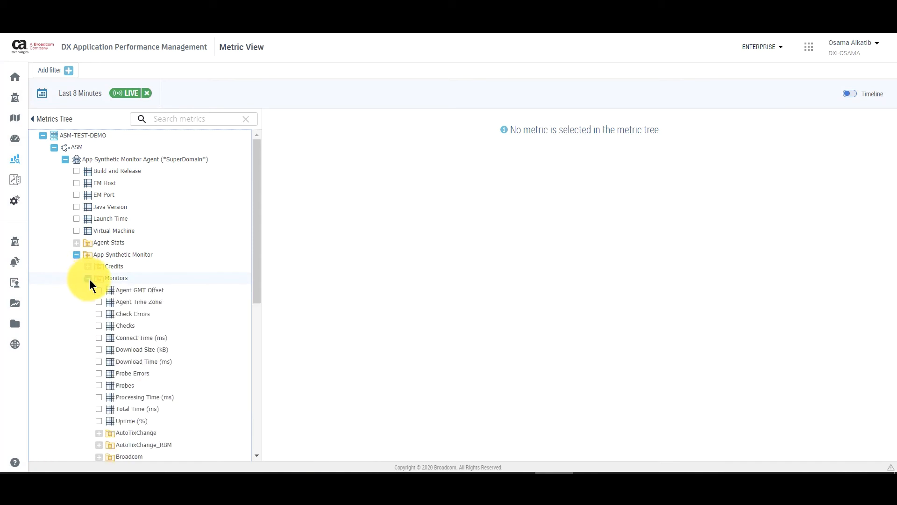
pyautogui.scroll(-3, 136, 281)
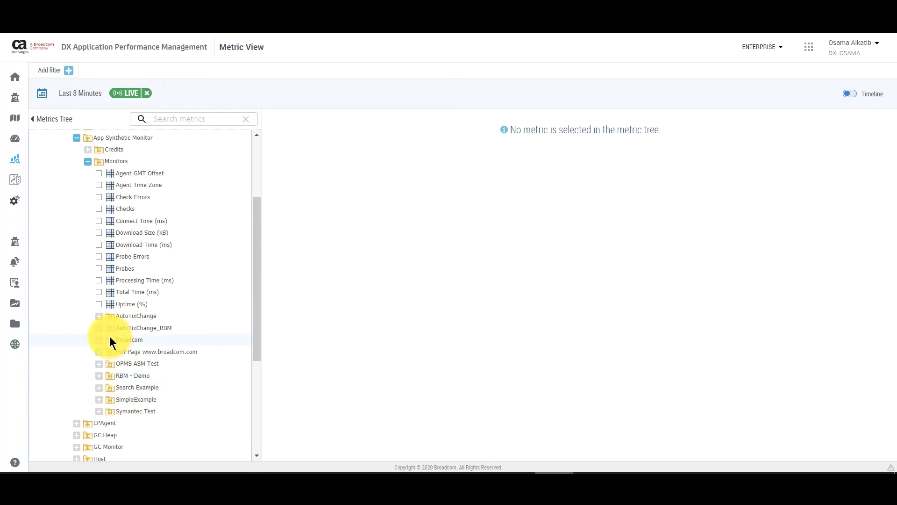
pyautogui.click(98, 316)
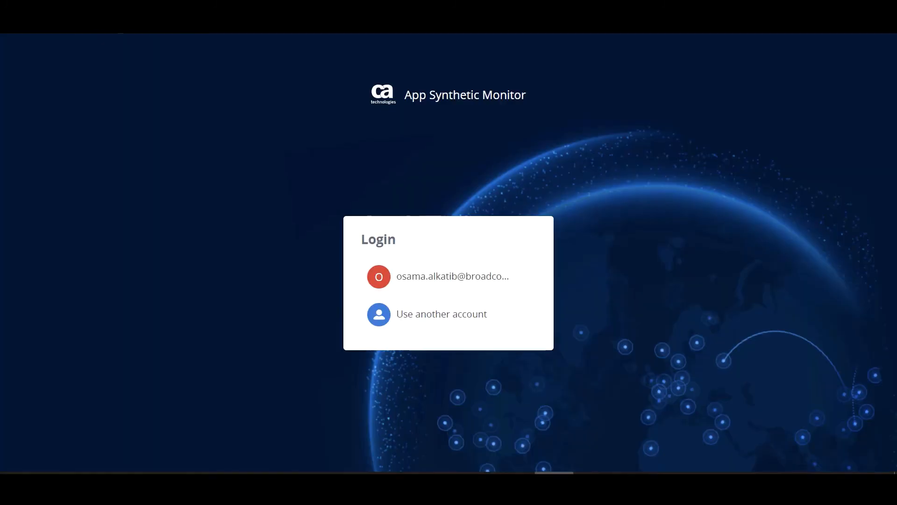
# Step: Log in to App Synthetic Monitor with the saved account and its filled password
pyautogui.click(429, 276)
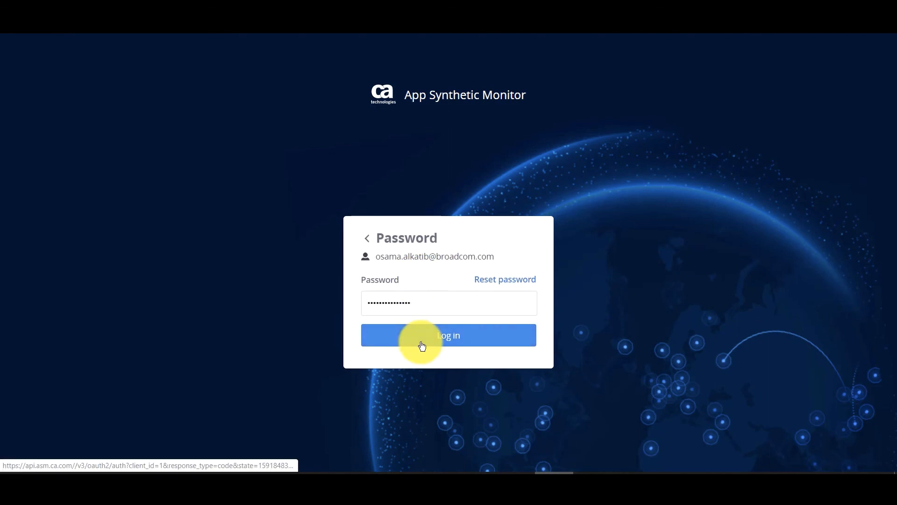
pyautogui.click(420, 341)
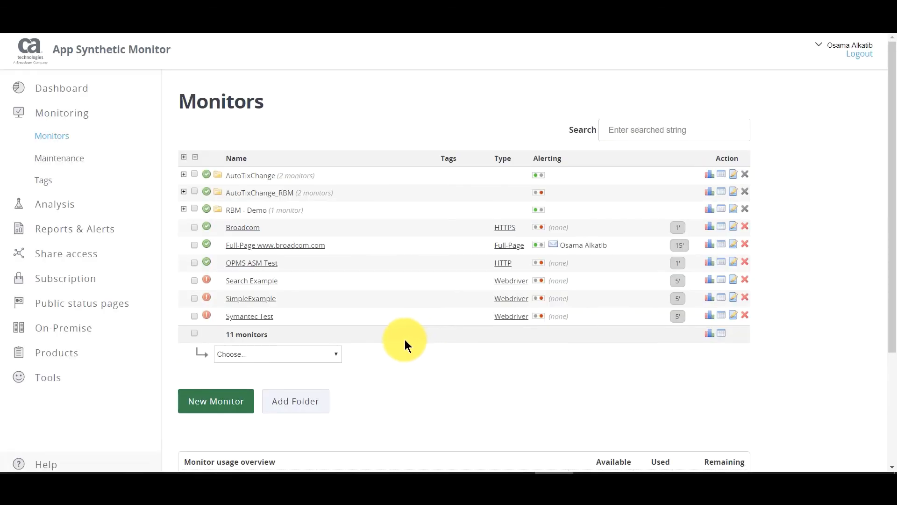